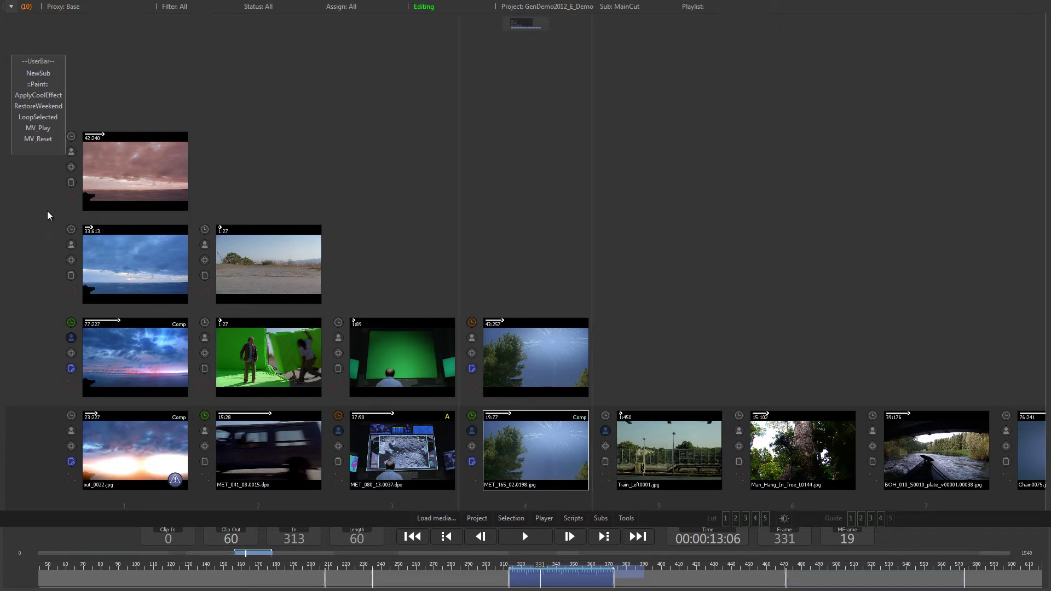
Step: View the MET_165_02 comp clip full frame and bring up the Proxy Tool for it
left_click(628, 520)
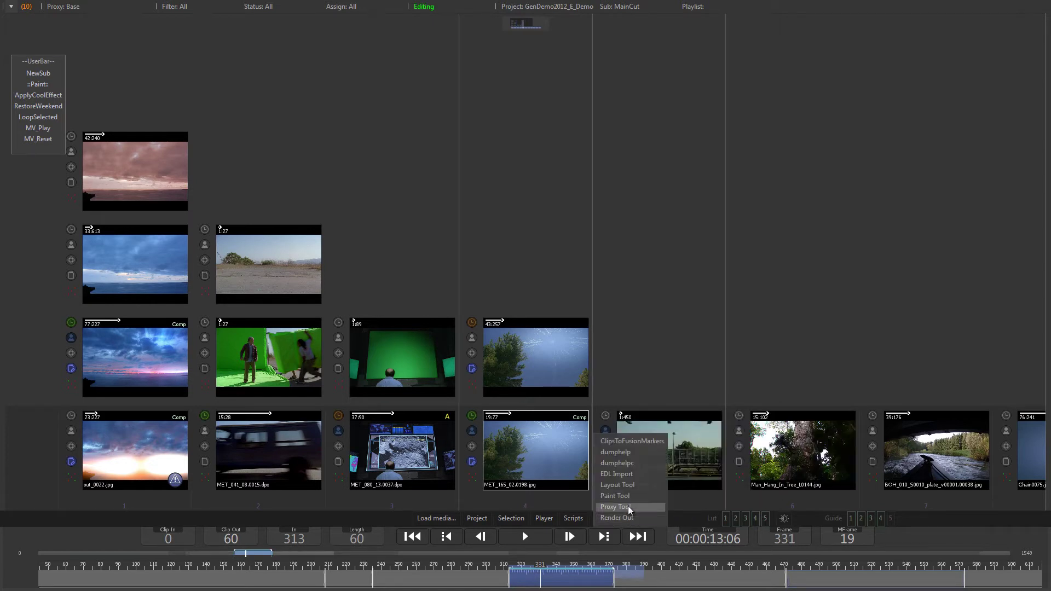
double_click(544, 432)
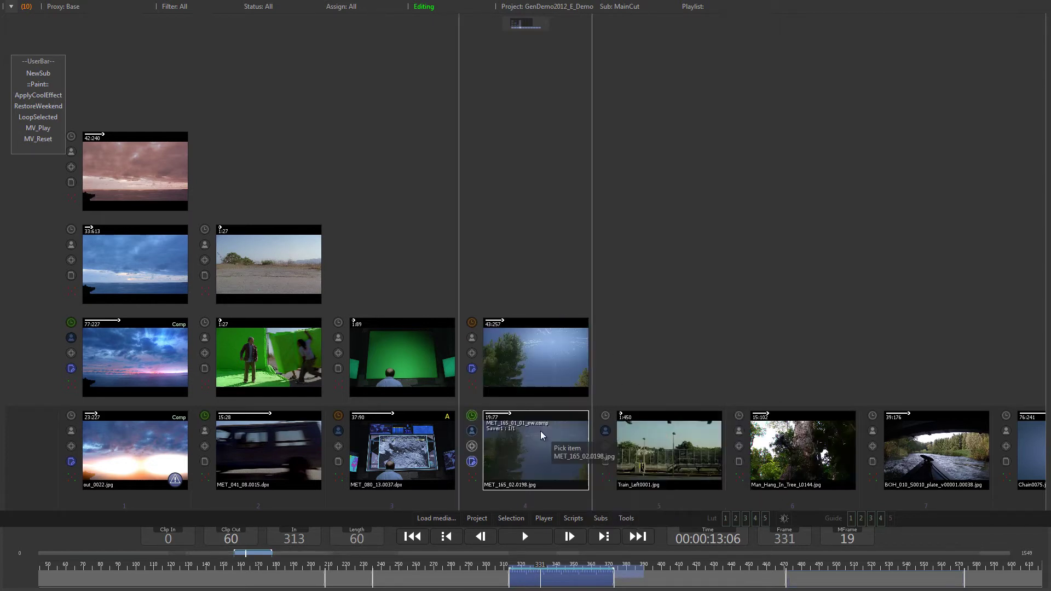
right_click(343, 216)
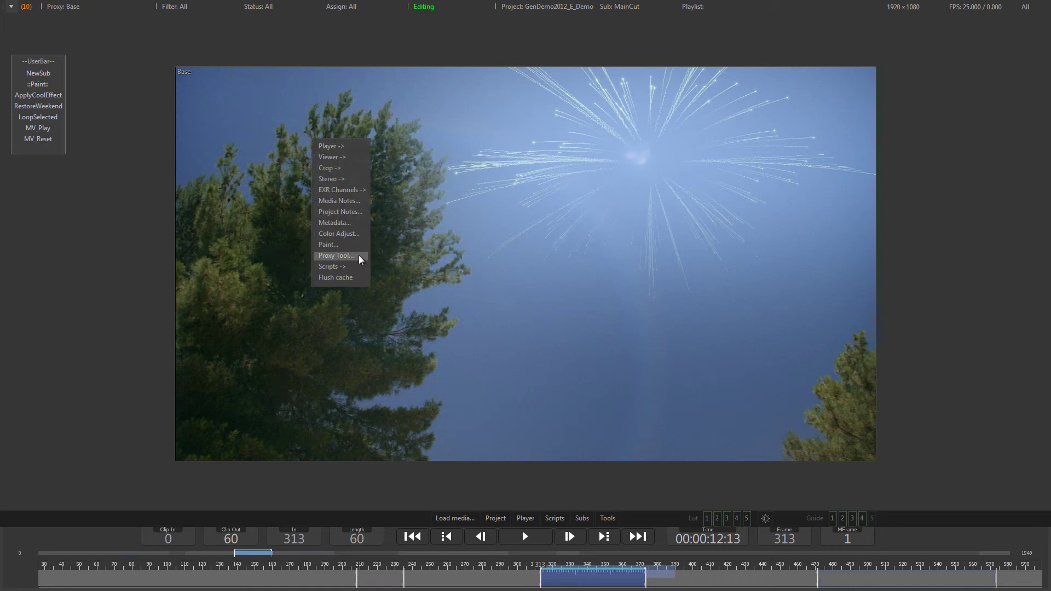
left_click(63, 8)
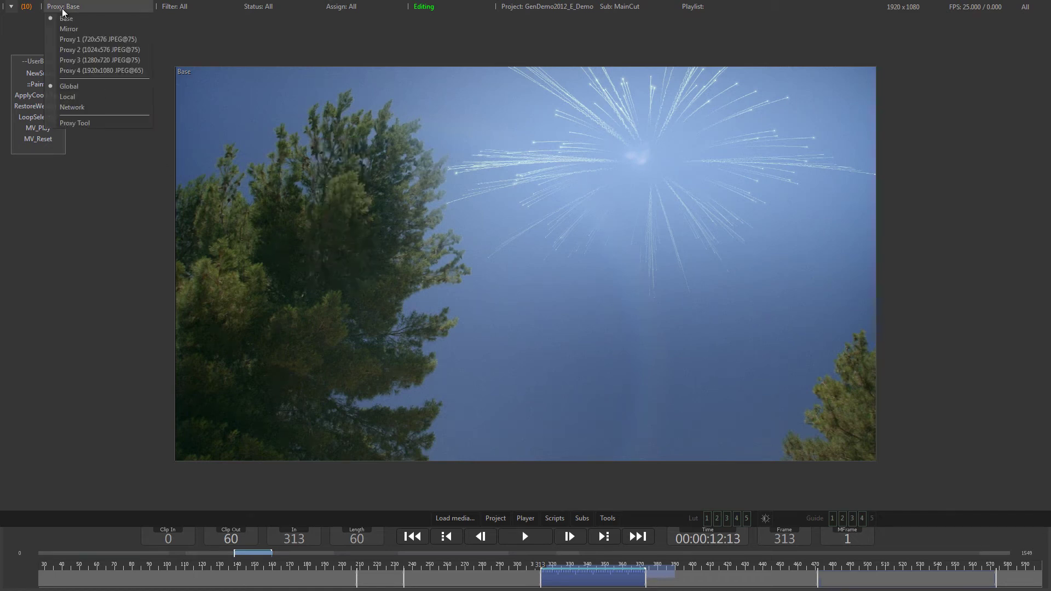
left_click(91, 125)
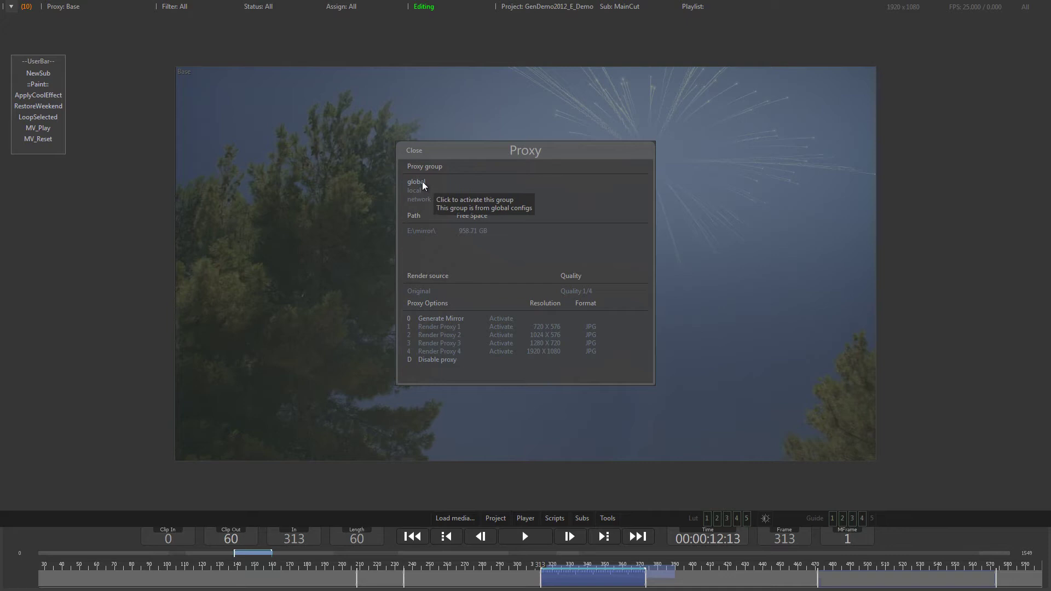
Step: Activate the local proxy group, whose settings are saved within the project
left_click(420, 199)
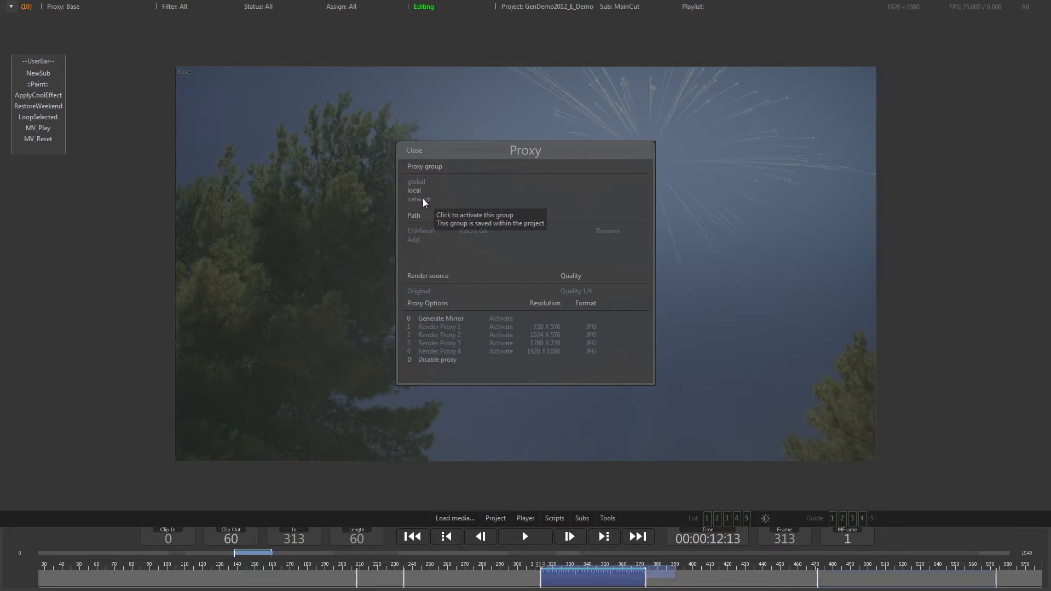
left_click(428, 191)
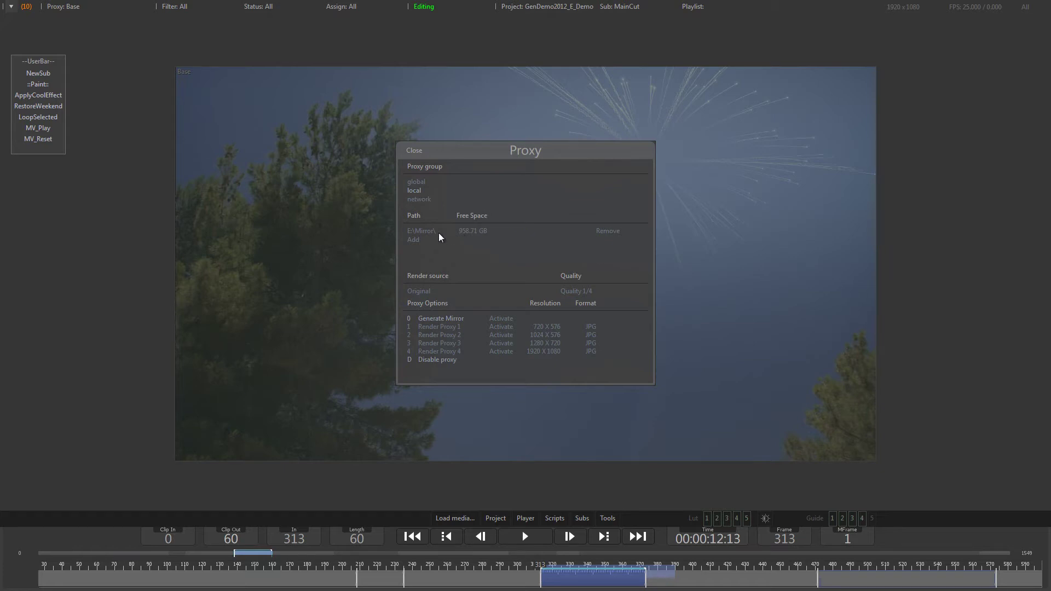
left_click(417, 182)
left_click(411, 192)
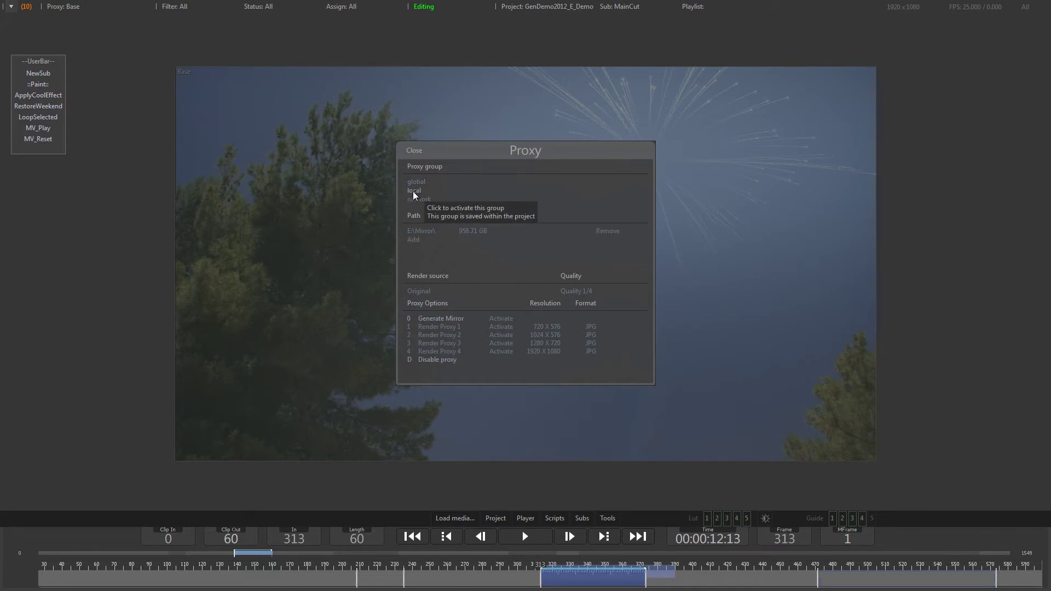
left_click(415, 241)
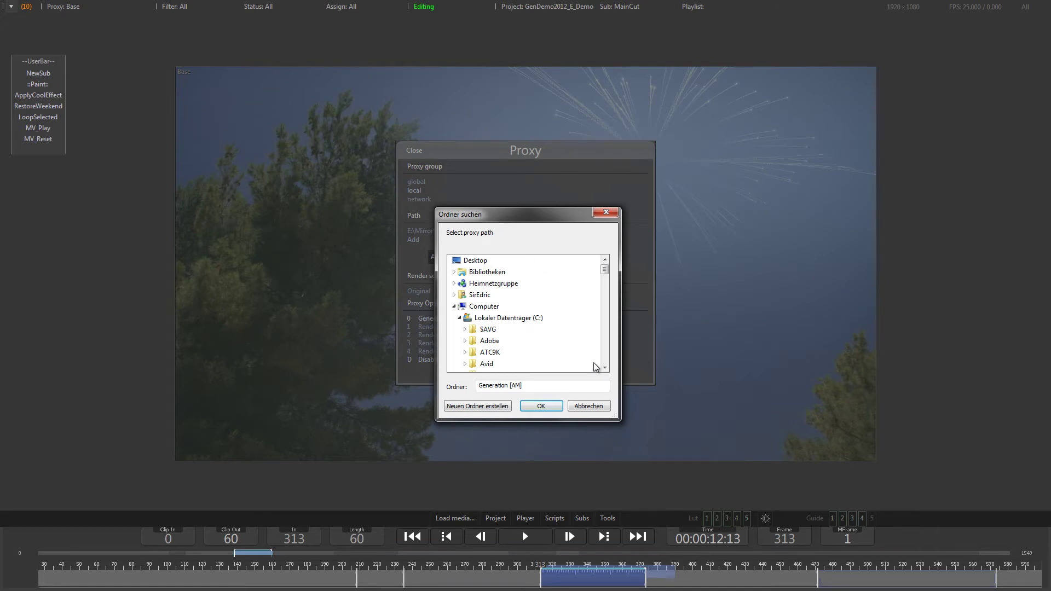
left_click(590, 407)
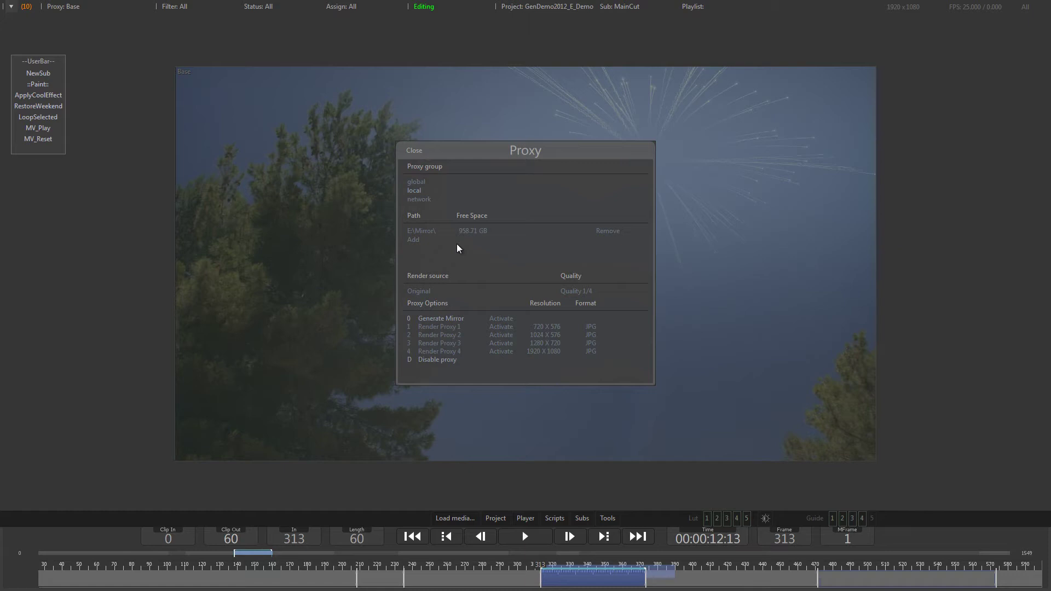
left_click(425, 199)
left_click(425, 190)
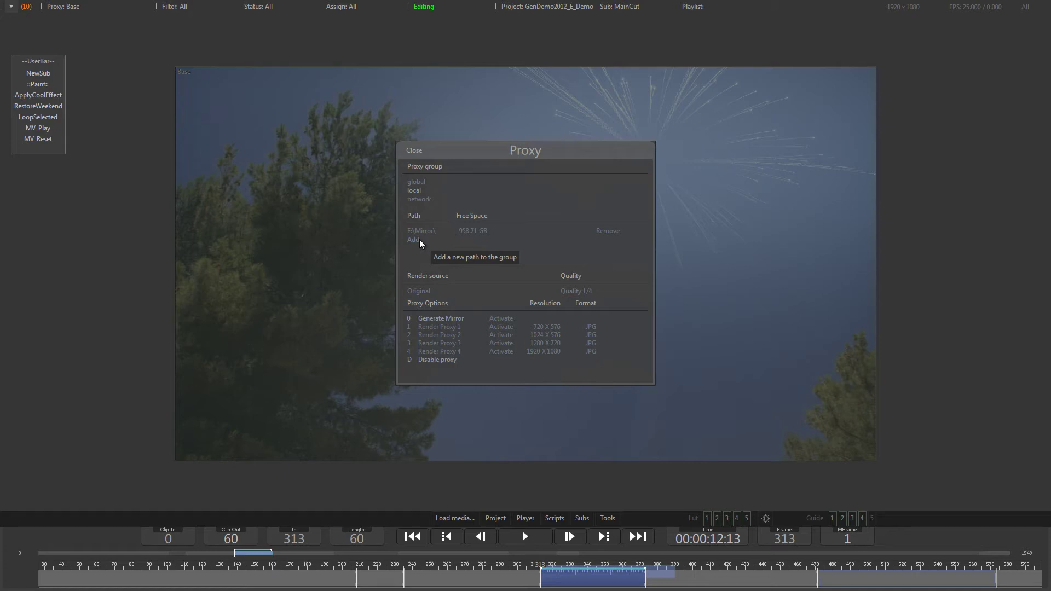
Step: Set the proxy render source to Original and the render quality to Quality Full
left_click(420, 292)
left_click(430, 294)
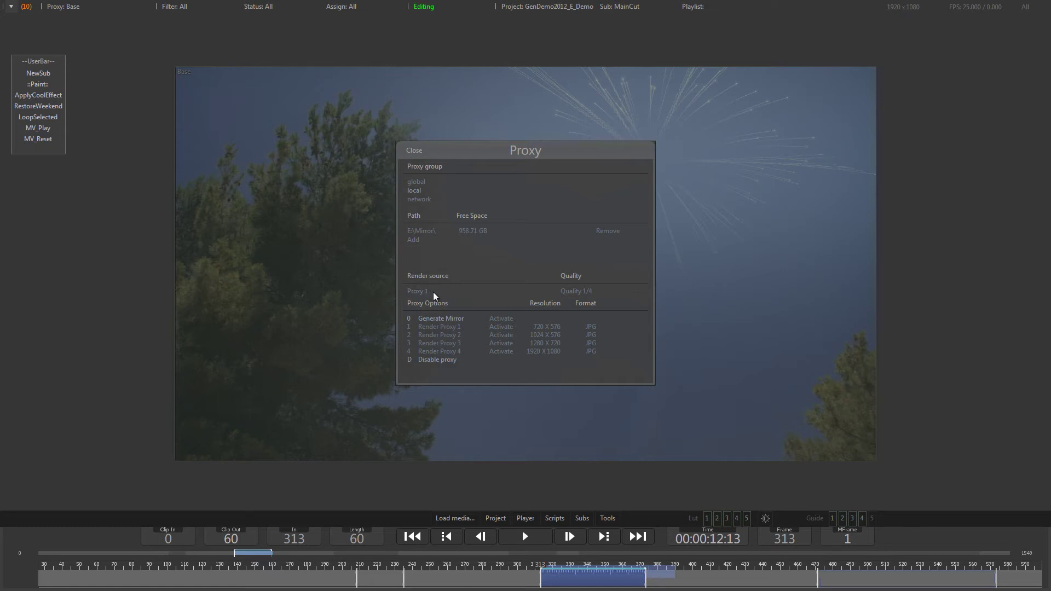
left_click(433, 294)
left_click(434, 294)
left_click(434, 294)
left_click(431, 295)
left_click(428, 296)
left_click(597, 293)
left_click(600, 294)
left_click(601, 294)
left_click(603, 294)
Step: Render Proxy 1 at 720 x 576 JPG, close the Proxy Tool and check which proxy is active
left_click(451, 327)
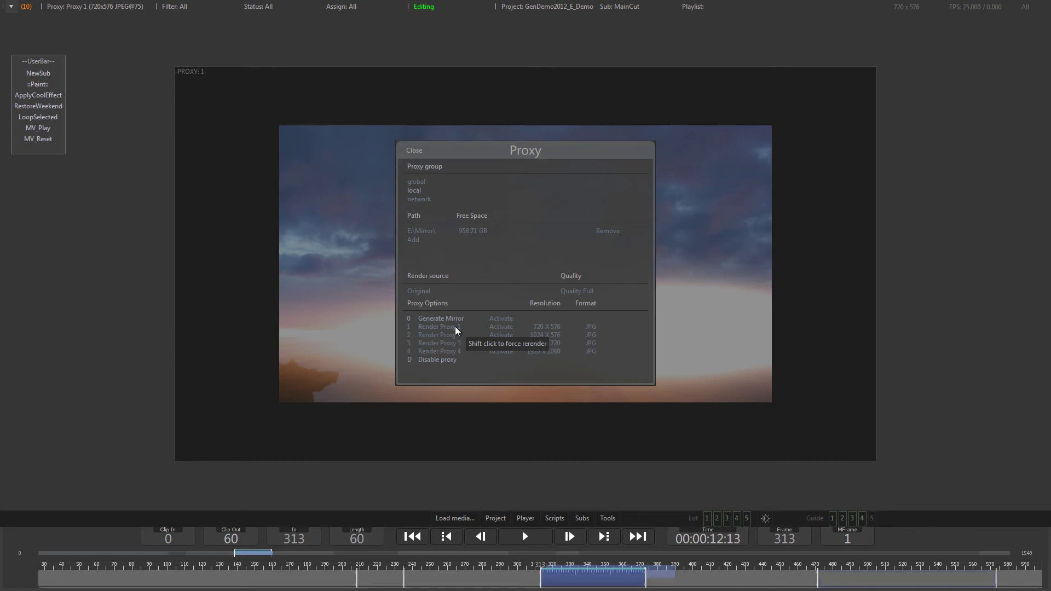
left_click(415, 151)
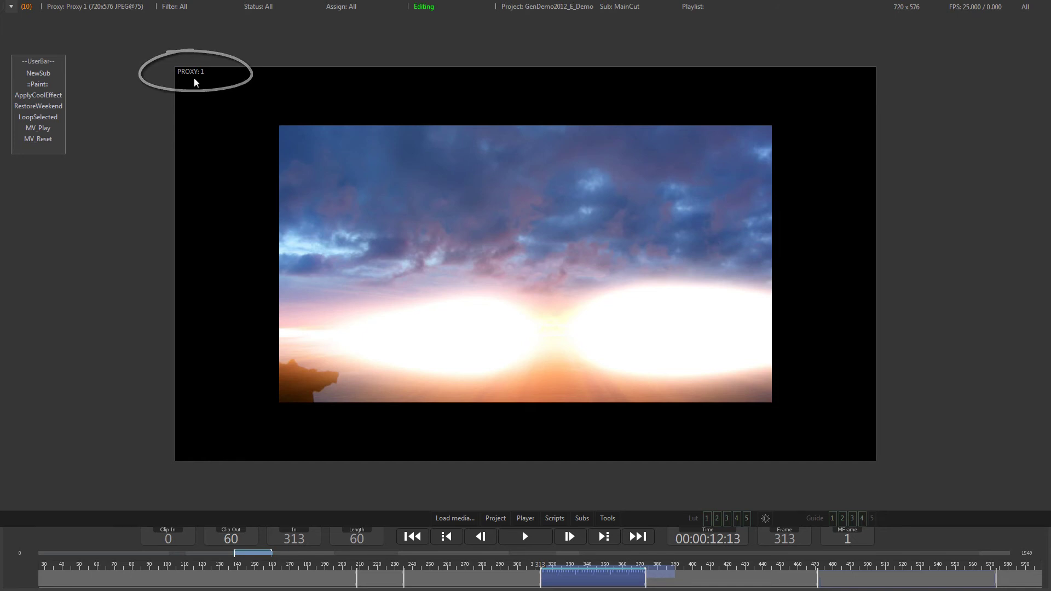
left_click(60, 7)
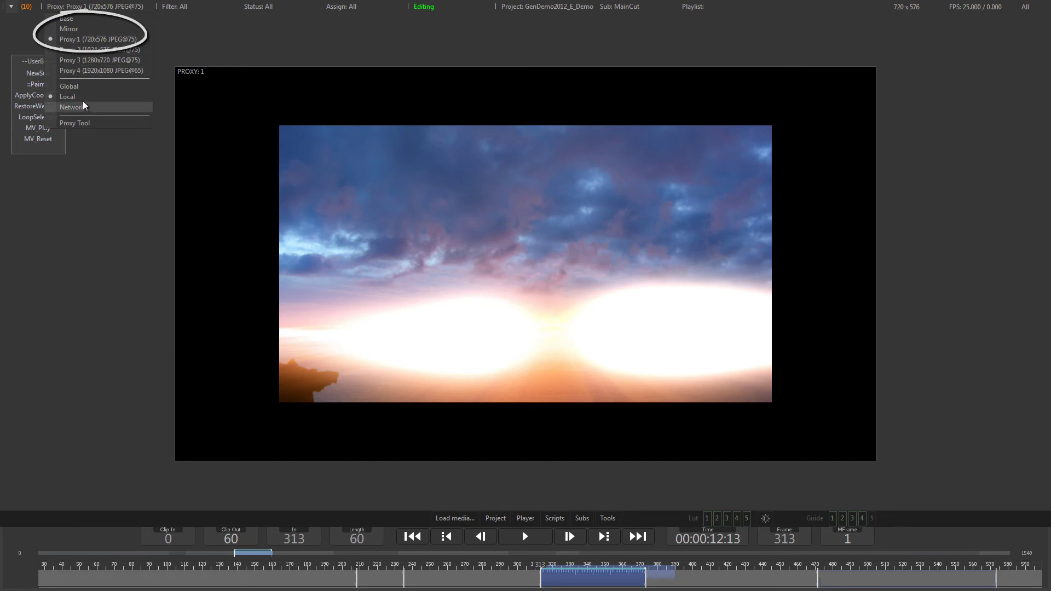
left_click(114, 70)
Step: Play the clip and scrub back to frame 345 to check its frames with Proxy 1 active
key("space")
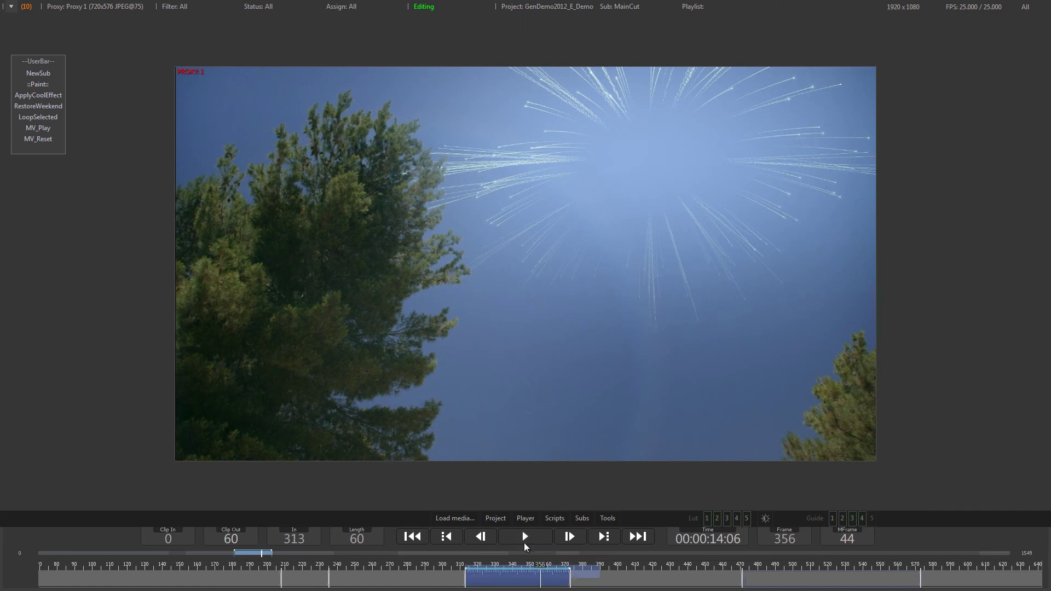
mouse_move(541, 570)
left_mouse_down()
mouse_move(483, 569)
mouse_move(529, 574)
mouse_move(520, 573)
left_mouse_up()
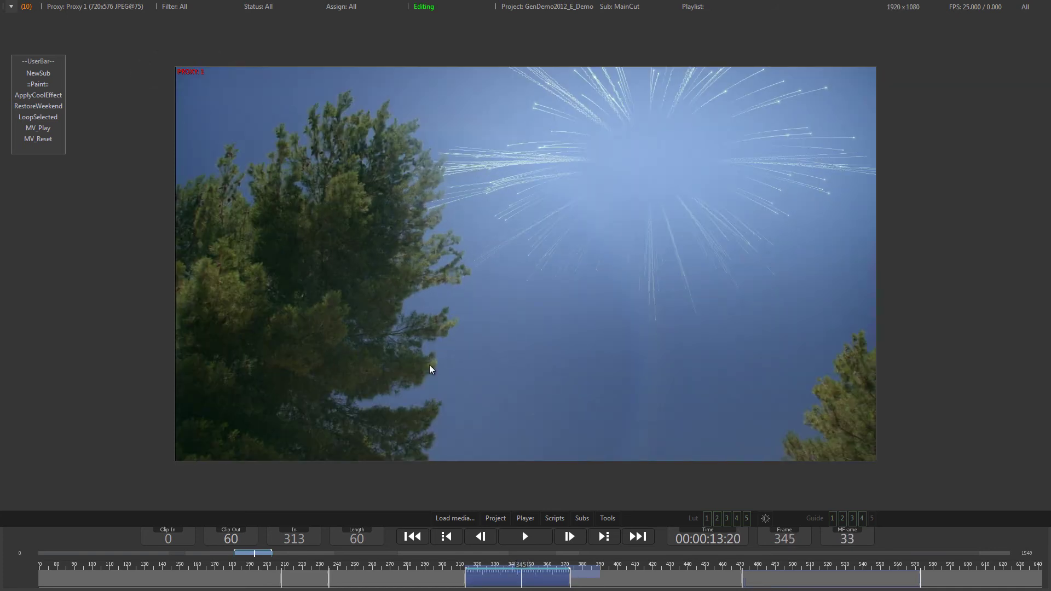
Step: Disable the proxy in the Proxy Tool to view the base media, and close the tool
left_click(199, 93)
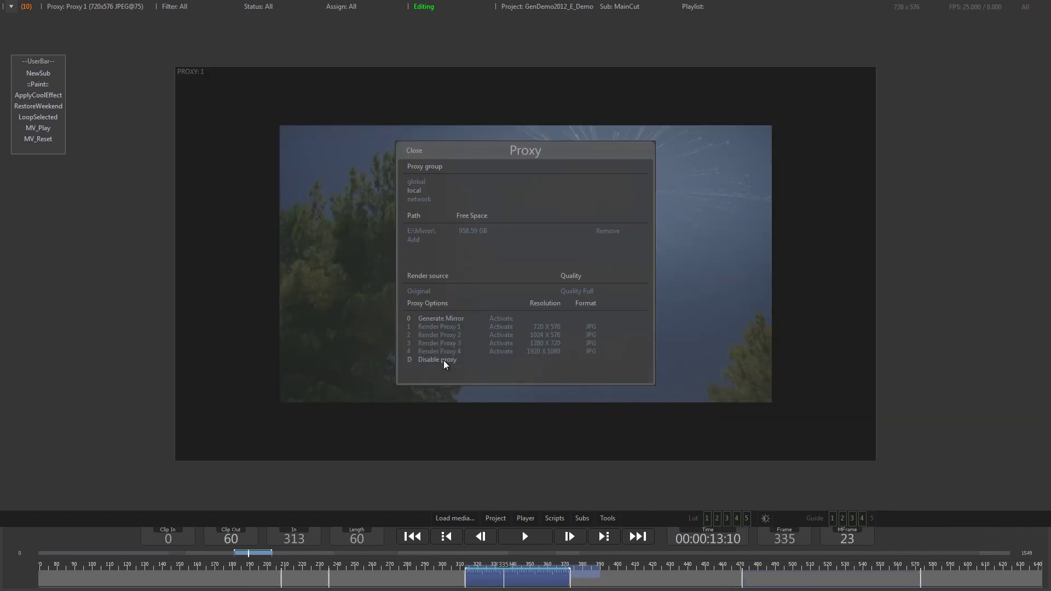
left_click(445, 360)
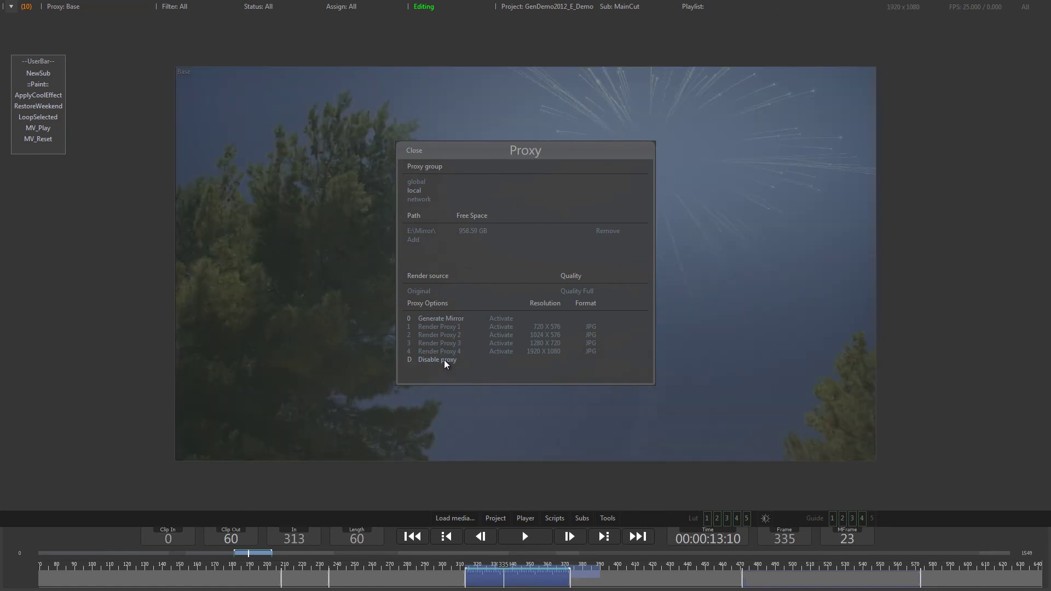
left_click(415, 151)
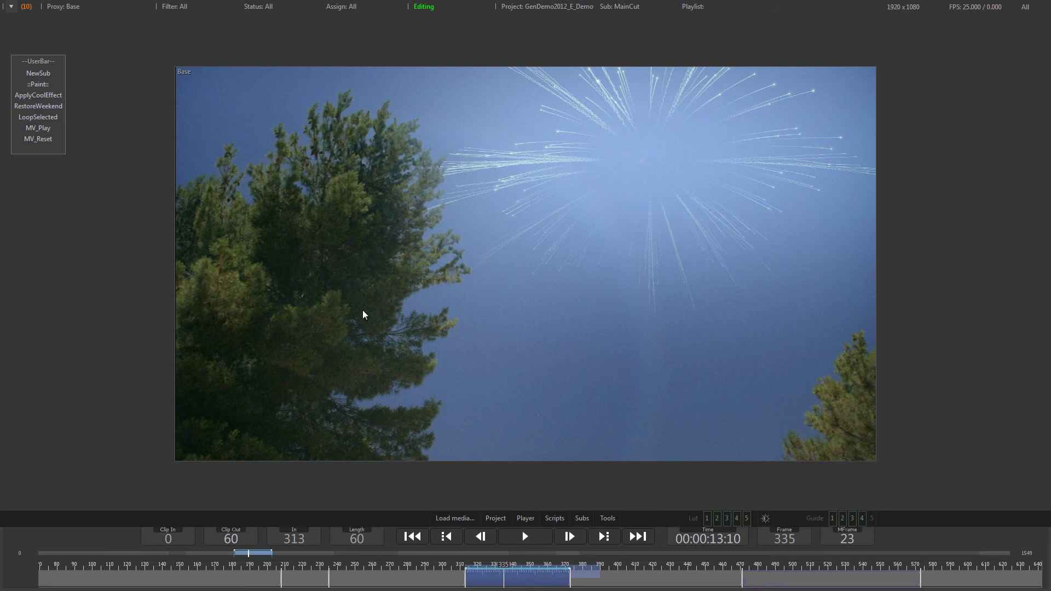
Step: Toggle the clip between Proxy 1 and the base media, ending on base, and return to the clip overview
key("p")
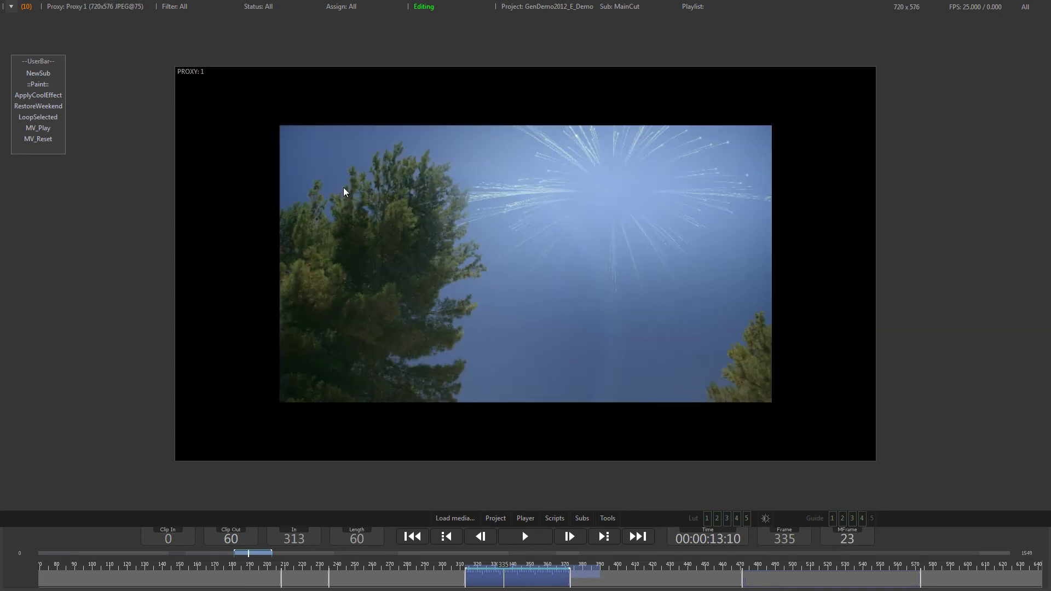
key("p")
key("p")
key("p")
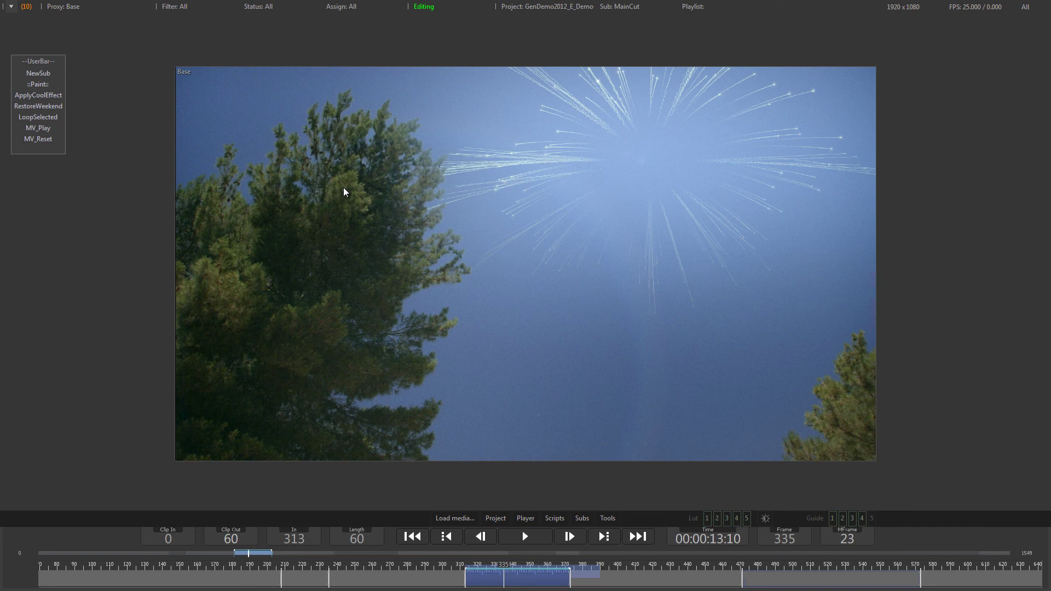
key("Tab")
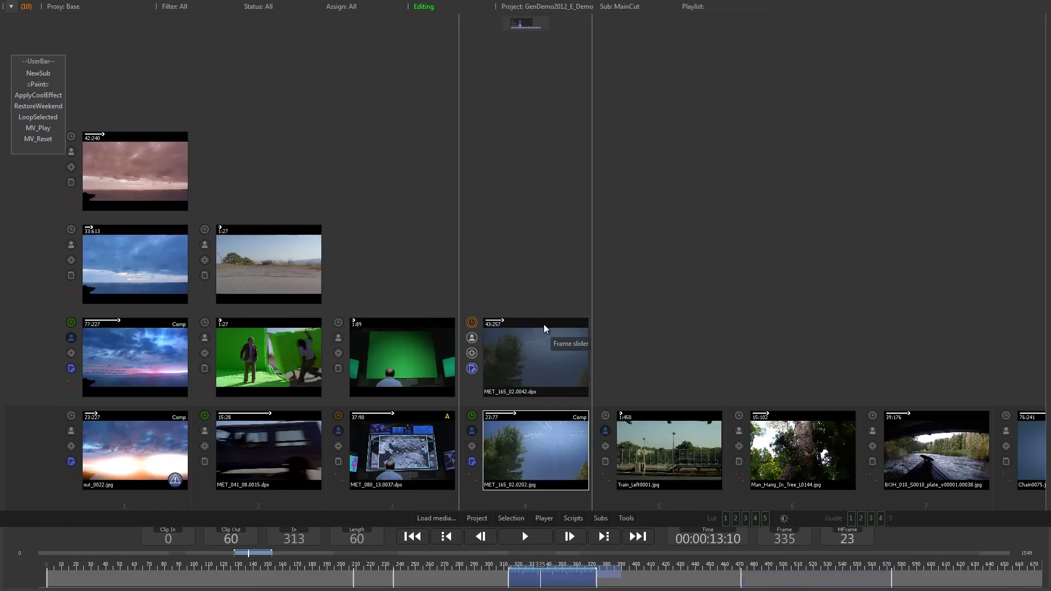